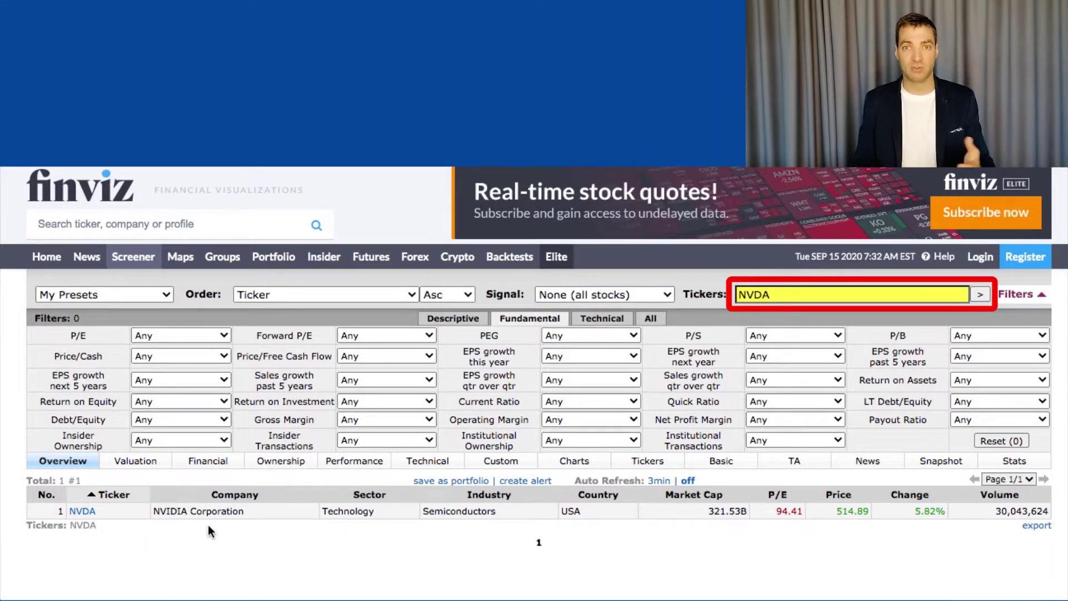
Examine NVDA's valuation, financial and ownership figures in the screener and return to its overview
scroll(169, 482, down, 1)
scroll(169, 482, up, 1)
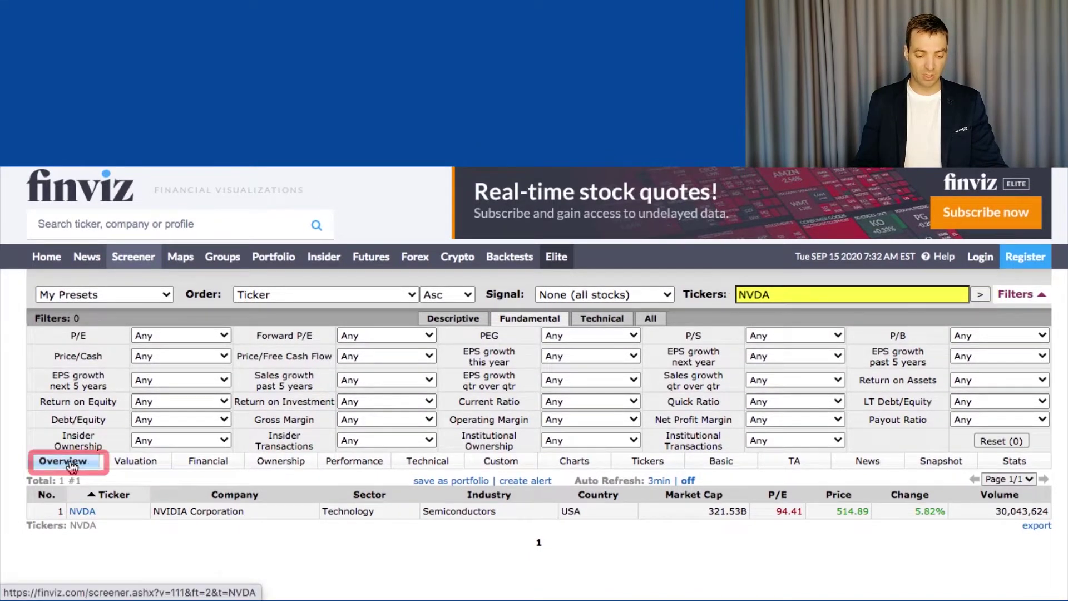
click(118, 467)
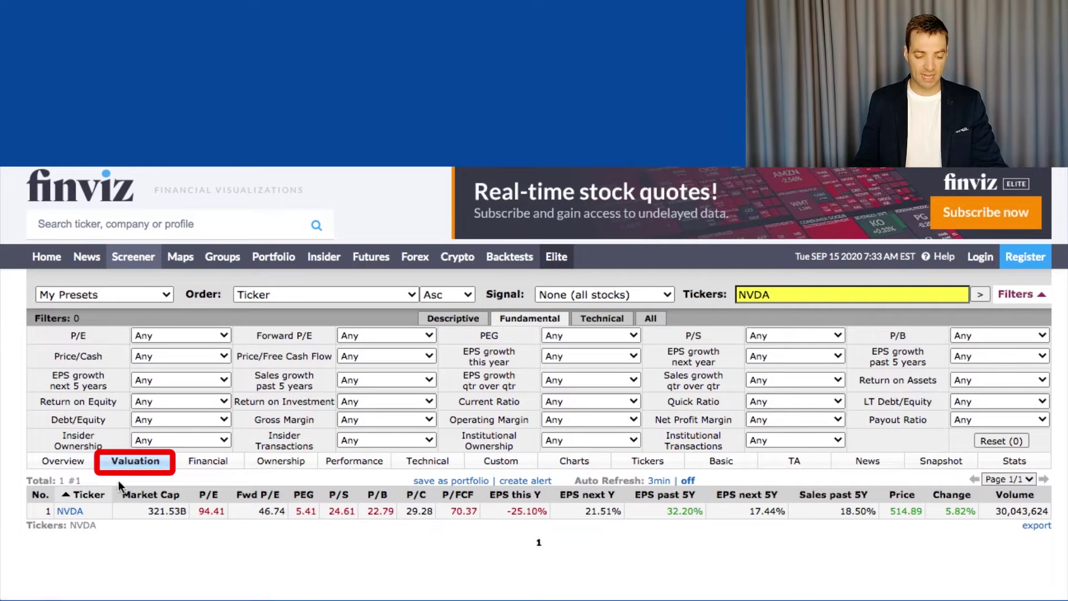
click(212, 467)
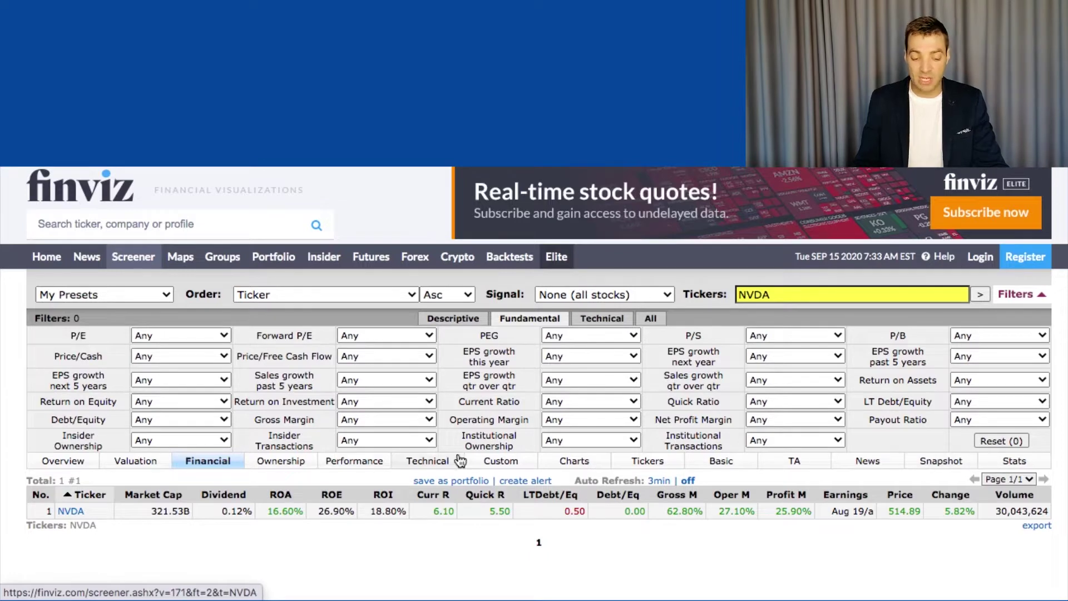
click(296, 463)
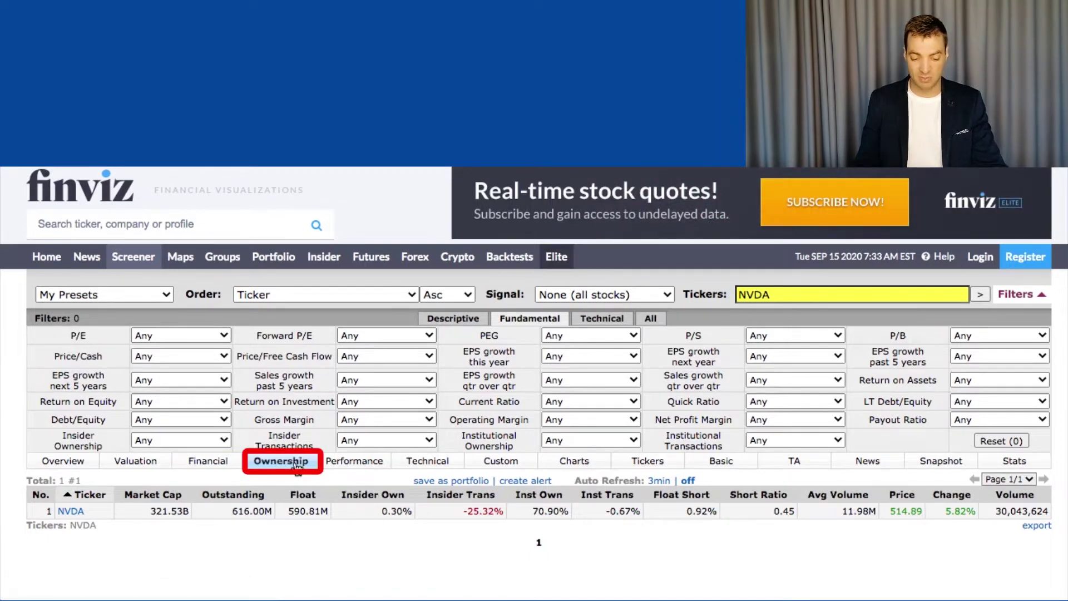
click(77, 466)
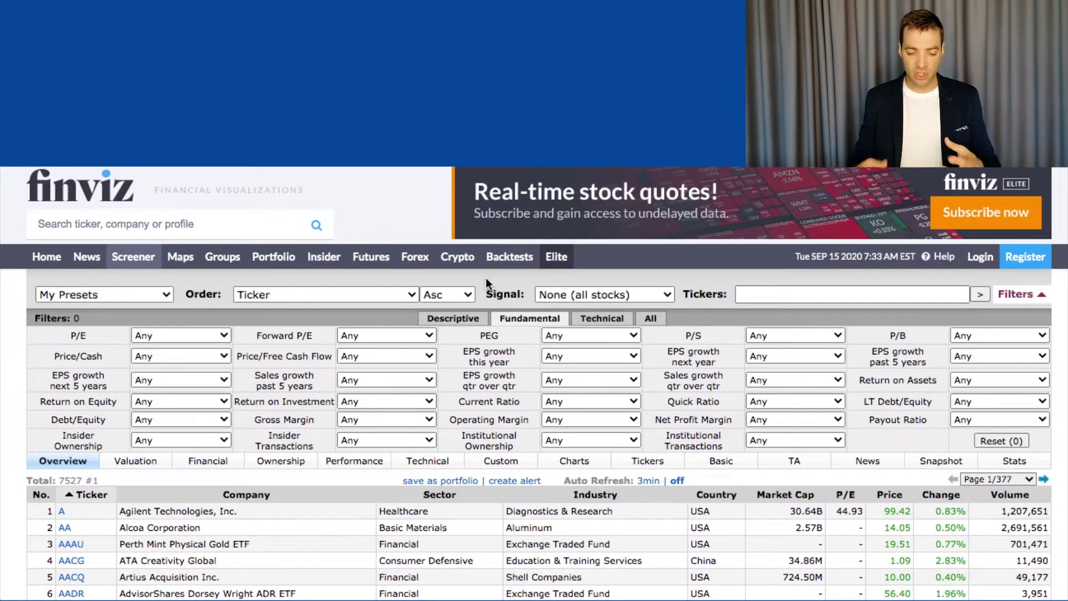
Filter the screener's descriptive criteria to the Auto Manufacturers industry
click(460, 322)
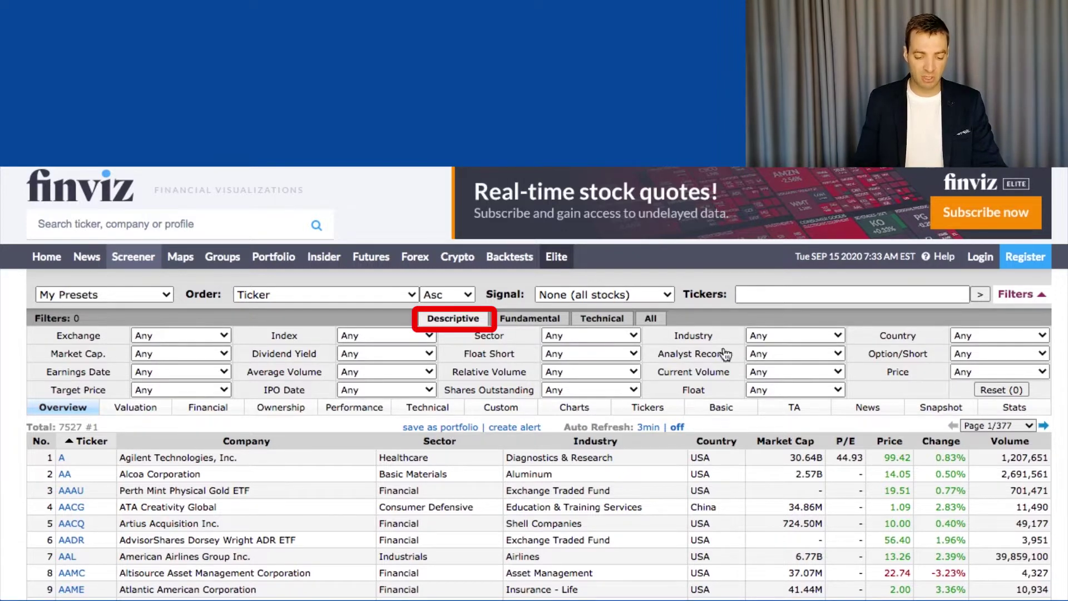
click(789, 336)
scroll(802, 392, down, 5)
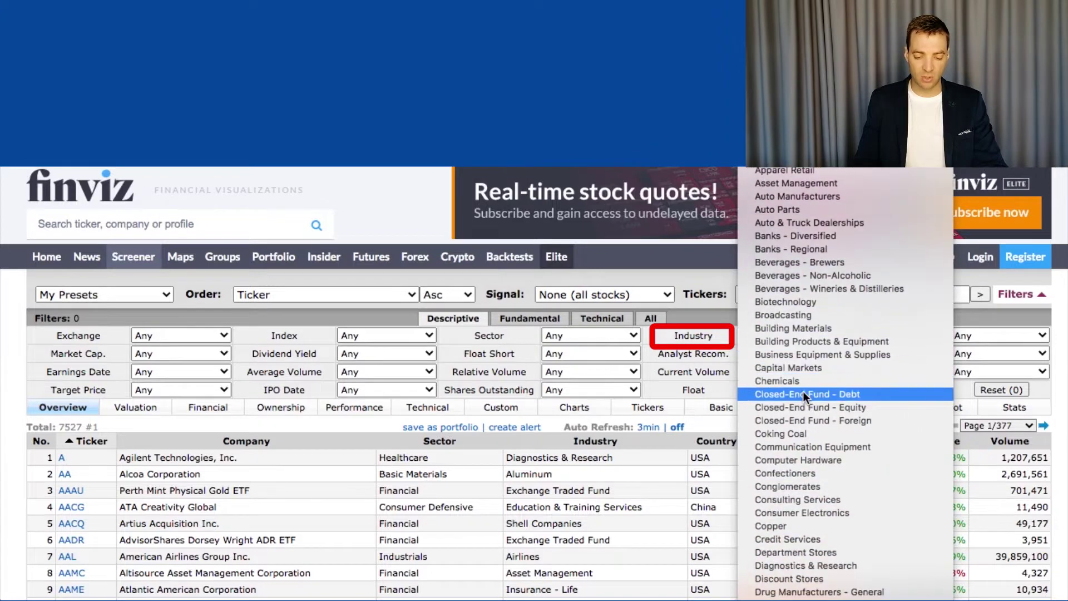
scroll(803, 392, up, 2)
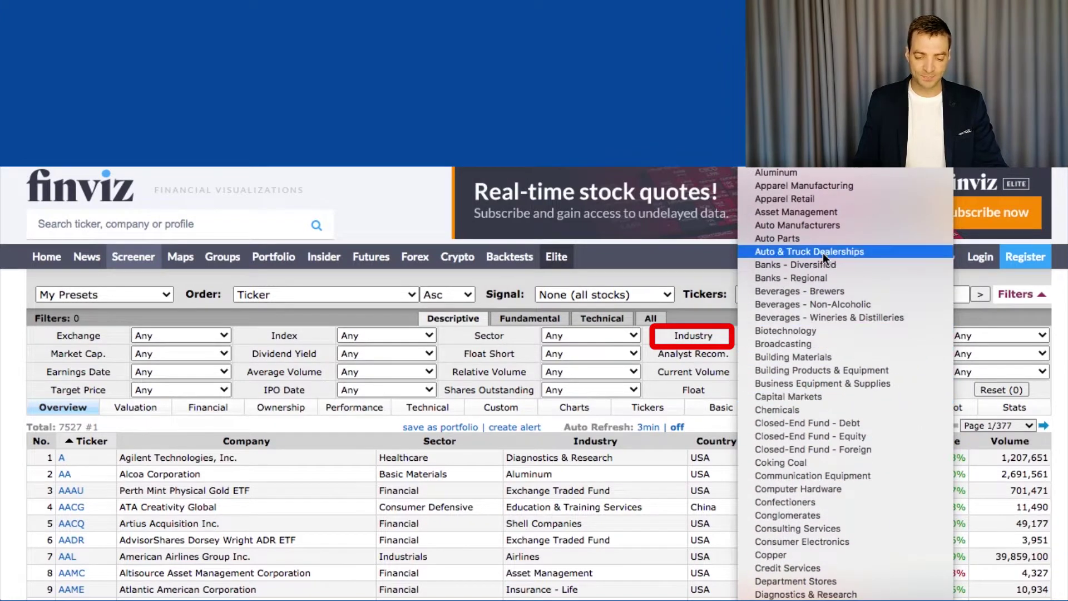
click(826, 225)
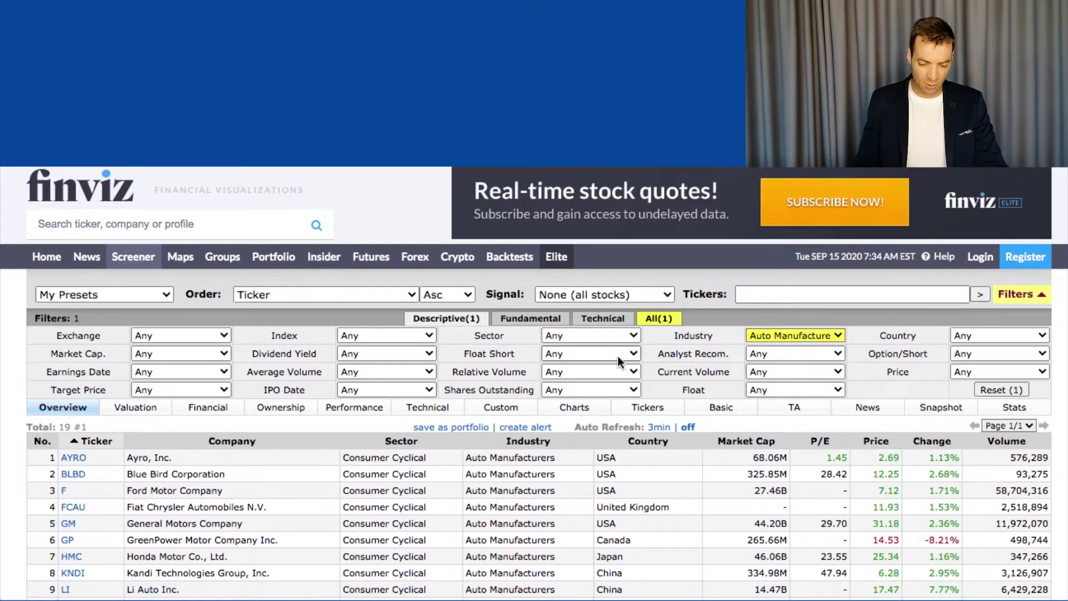
Show the valuation figures of the listed auto manufacturers and sort them by P/E in ascending order
scroll(369, 415, down, 3)
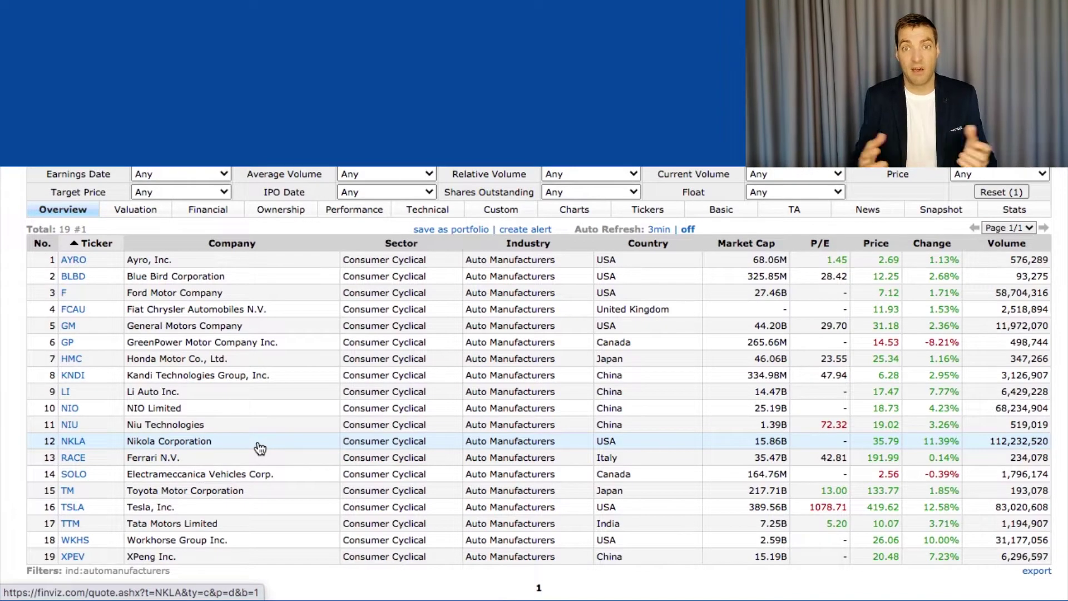
scroll(348, 397, up, 4)
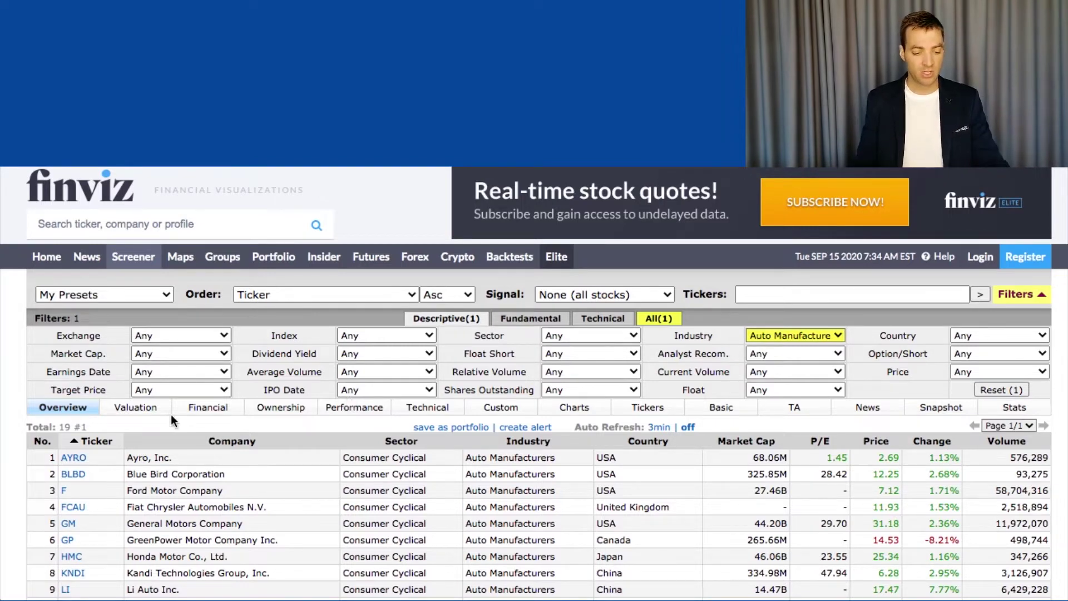
click(144, 412)
scroll(270, 415, down, 3)
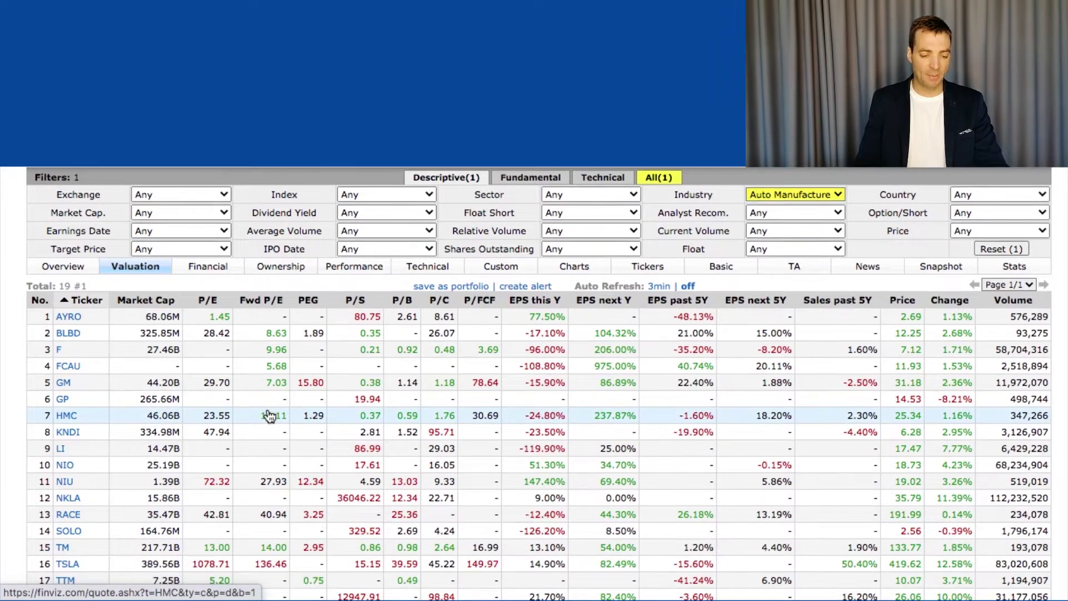
click(208, 300)
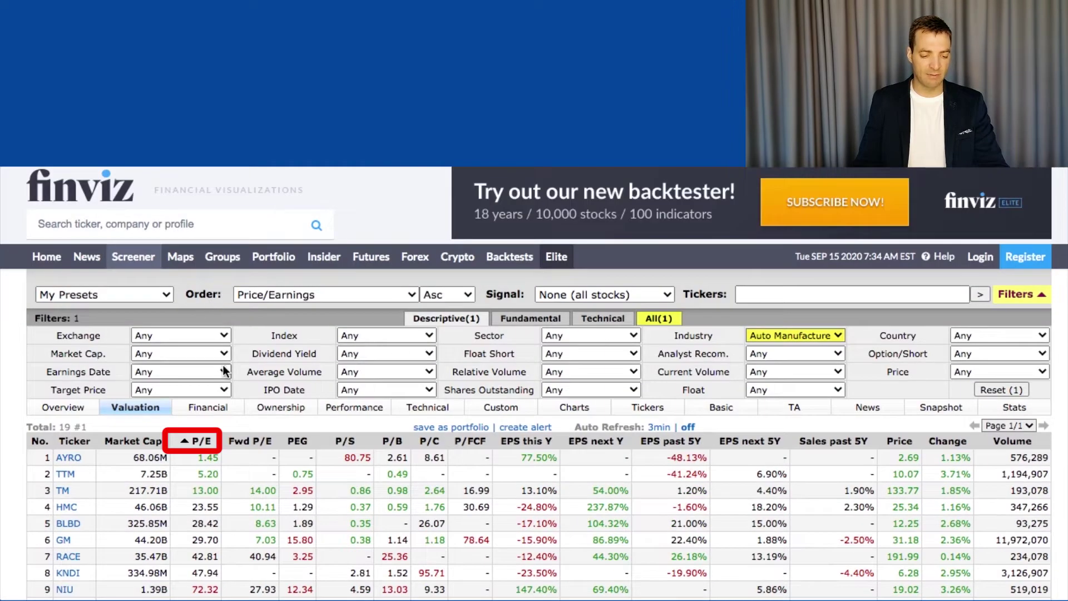
scroll(223, 365, down, 3)
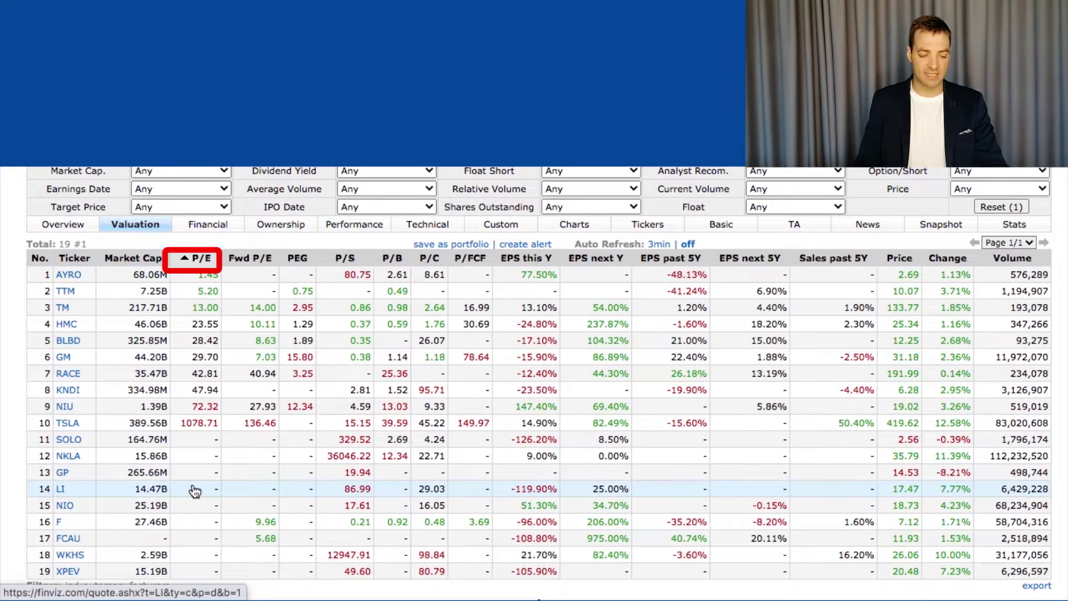
scroll(194, 491, down, 1)
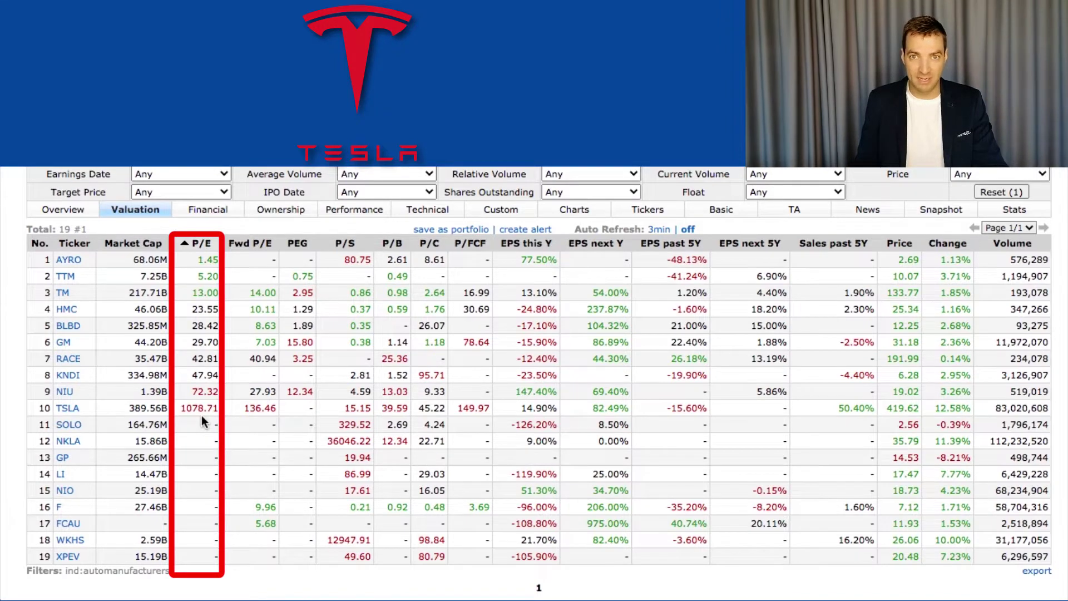
Sort the auto manufacturers by P/B in ascending order and look through the reordered list
scroll(209, 409, up, 2)
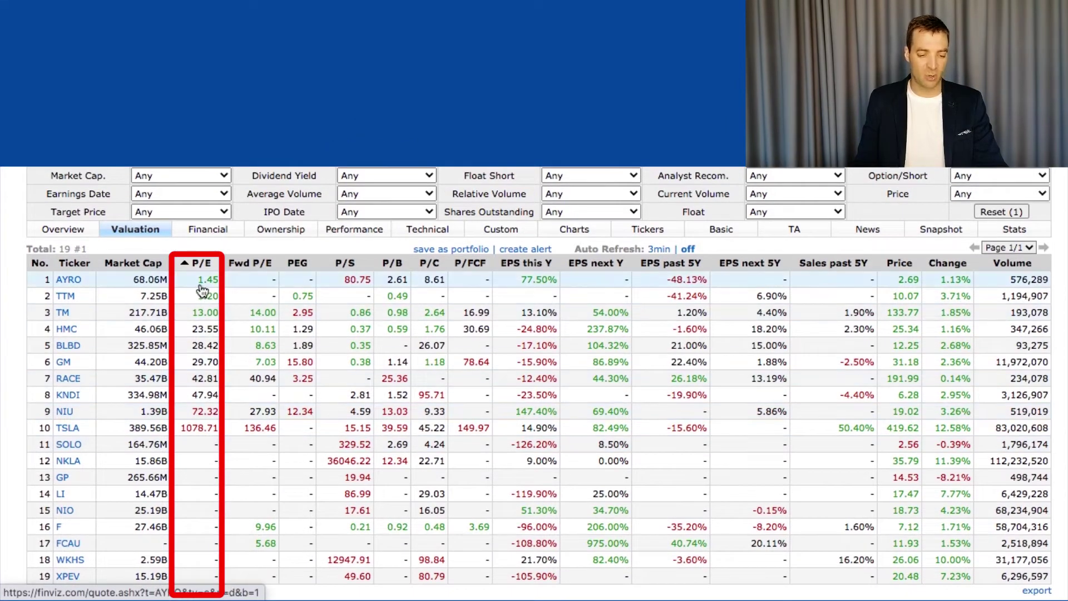
mouse_move(66, 283)
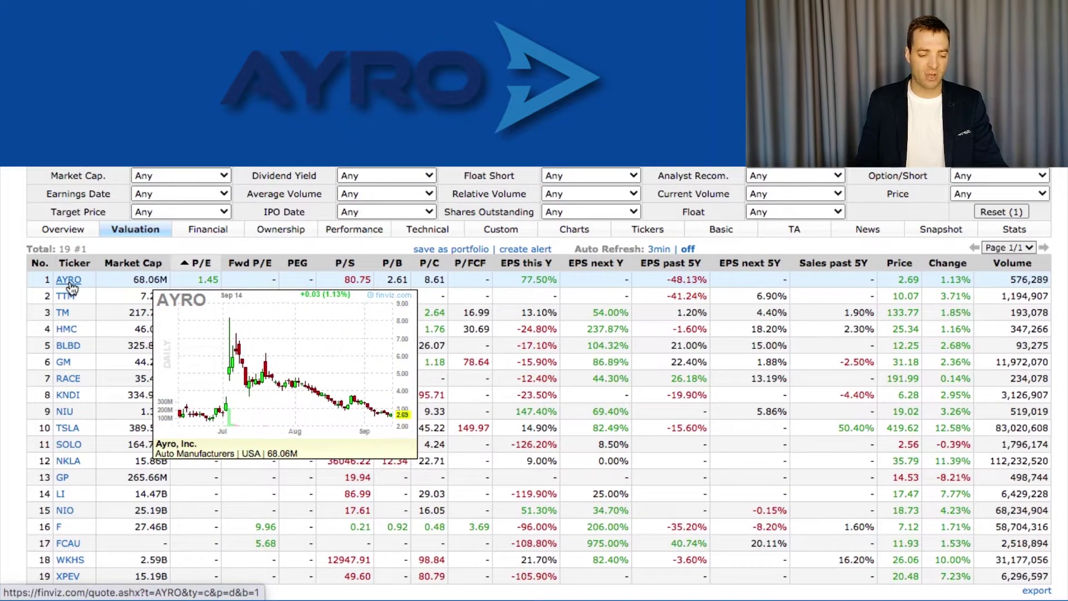
mouse_move(65, 314)
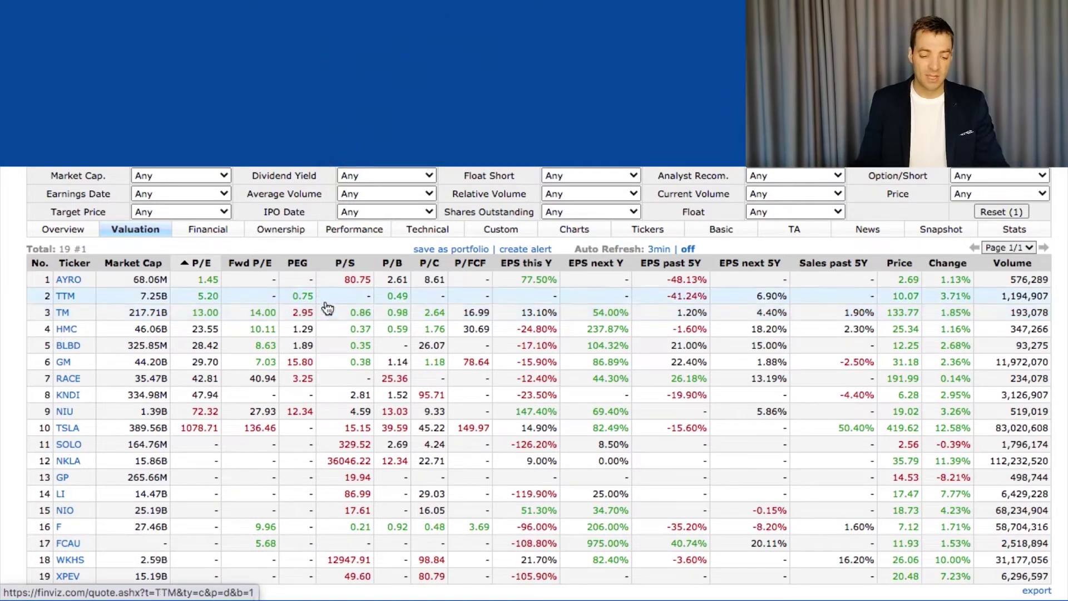
click(392, 263)
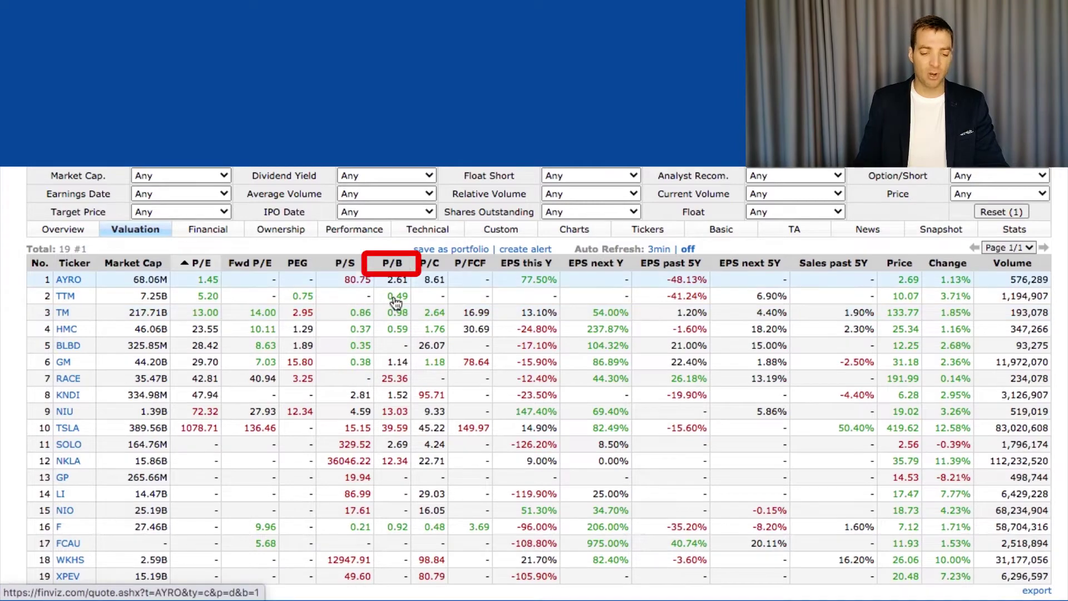
scroll(381, 396, down, 4)
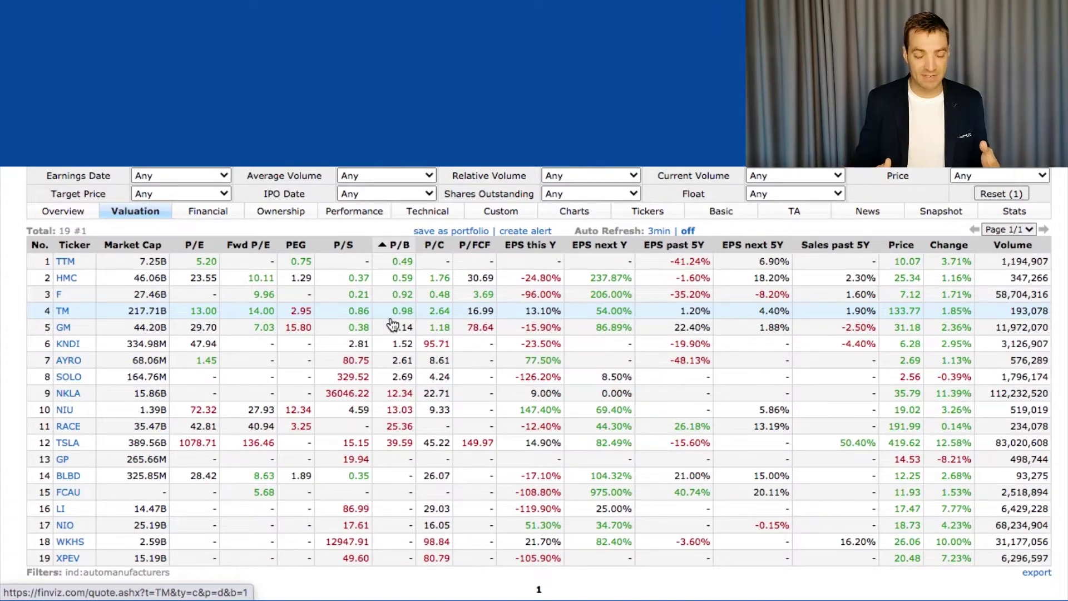
Add a fundamental filter limiting the auto manufacturers to Debt/Equity Under 1
scroll(393, 324, up, 3)
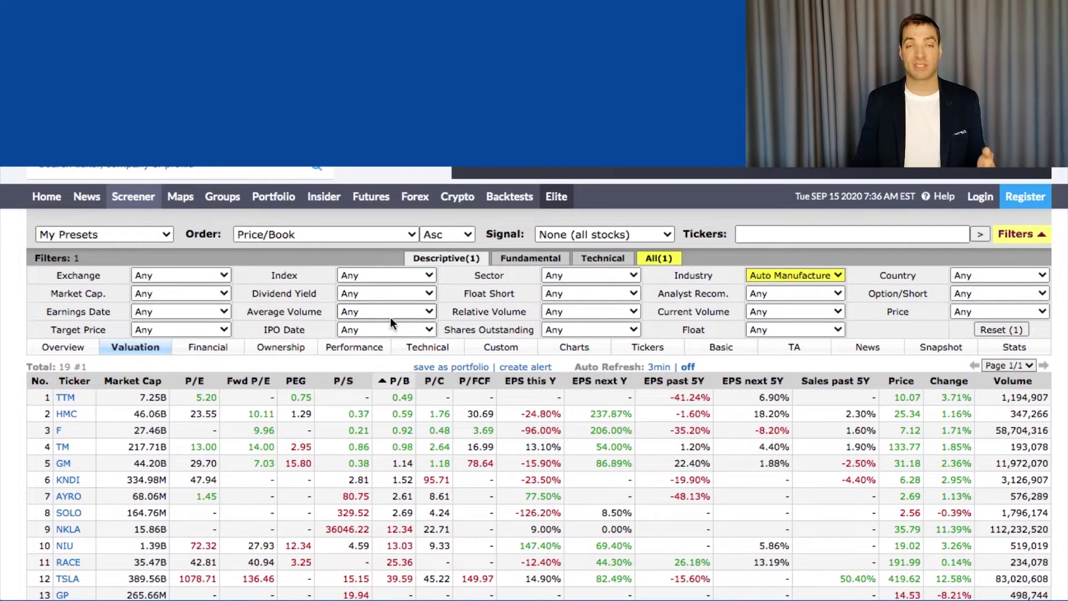
click(530, 258)
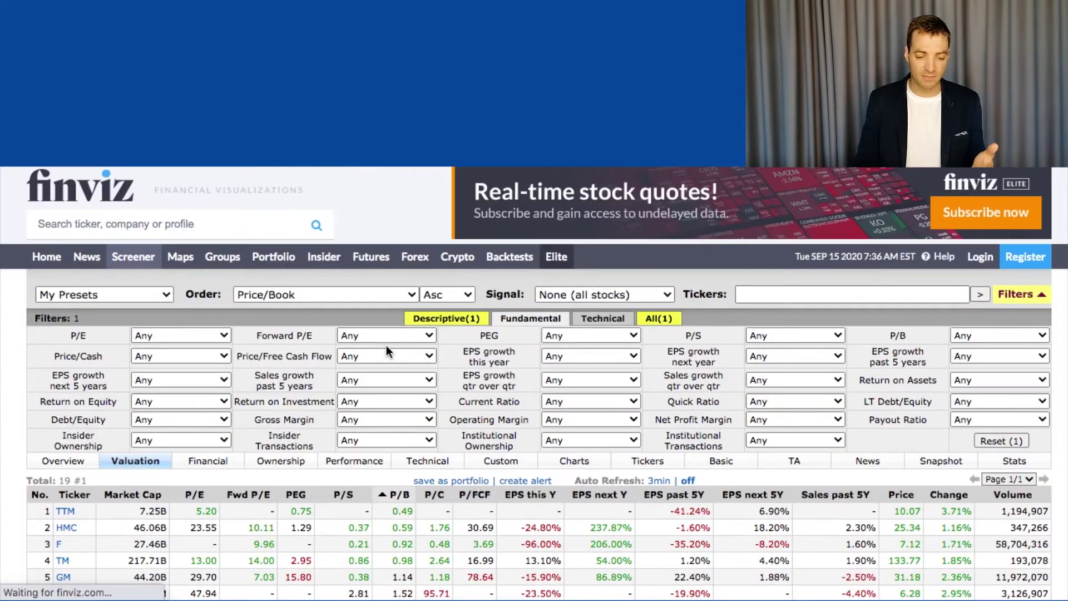
scroll(392, 344, down, 2)
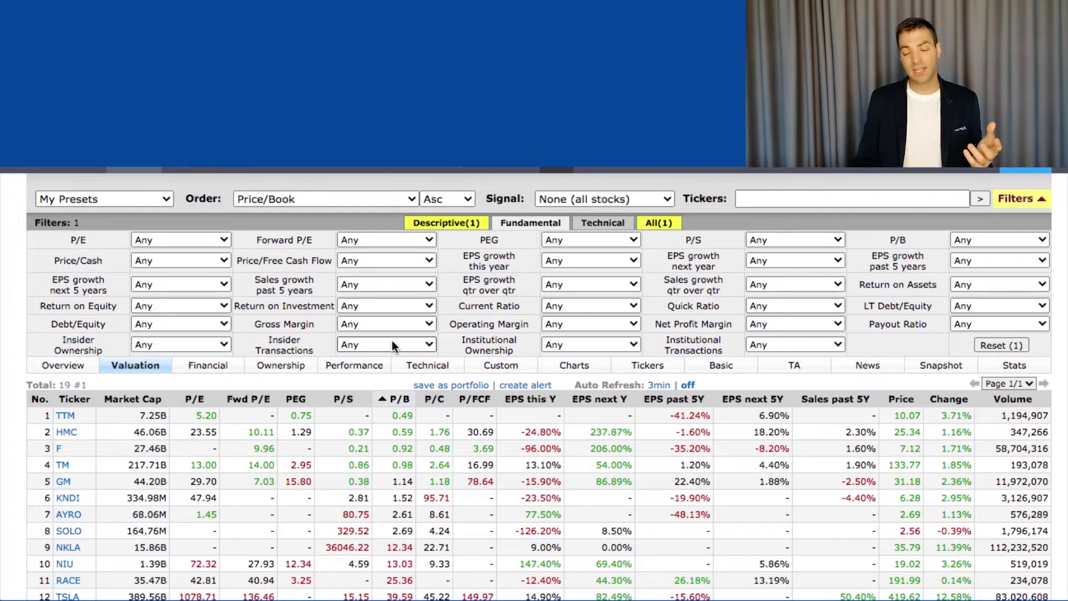
click(181, 324)
click(249, 397)
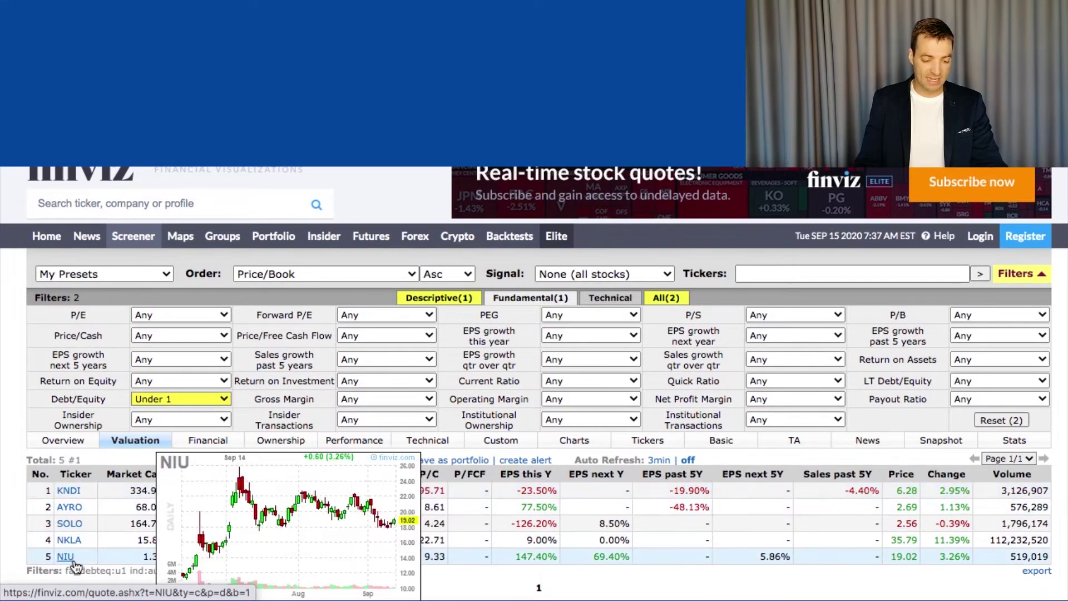
Add a descriptive filter limiting the stocks to an IPO Date of More than 10 years ago
mouse_move(80, 493)
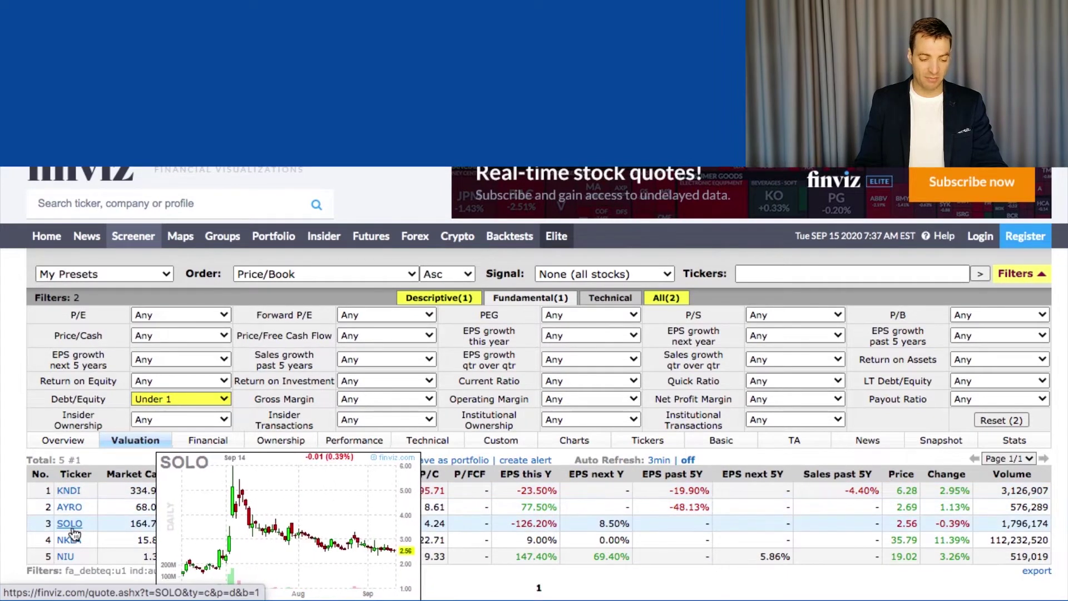
mouse_move(75, 547)
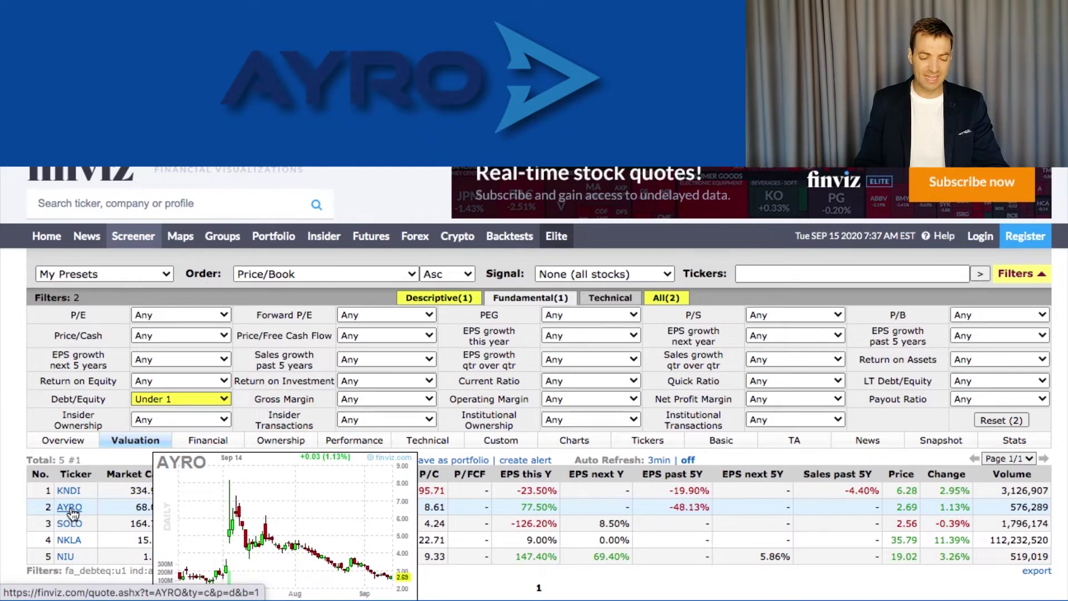
click(422, 299)
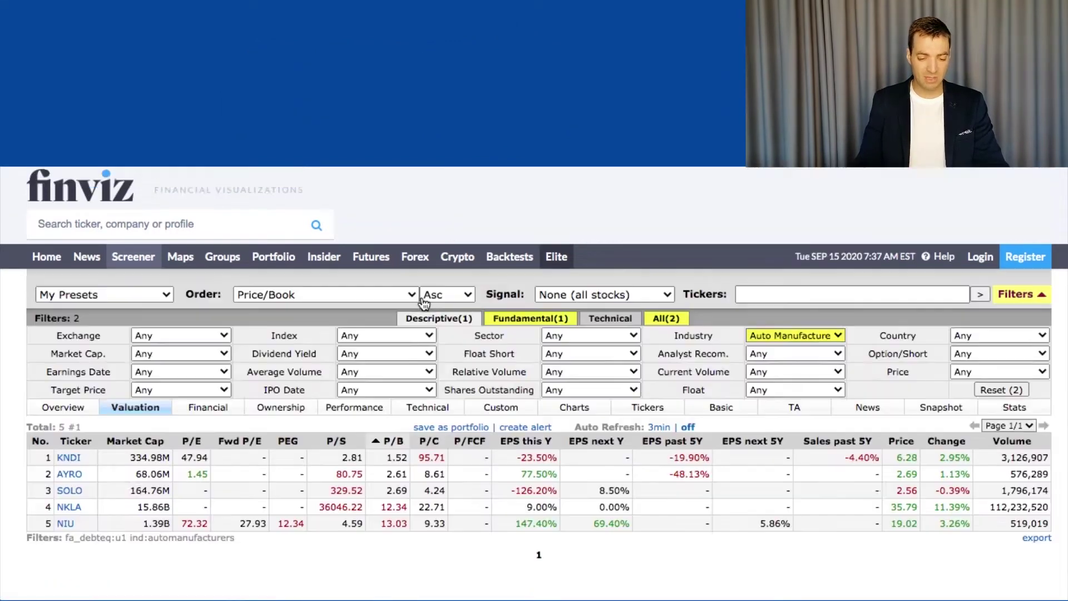
click(384, 389)
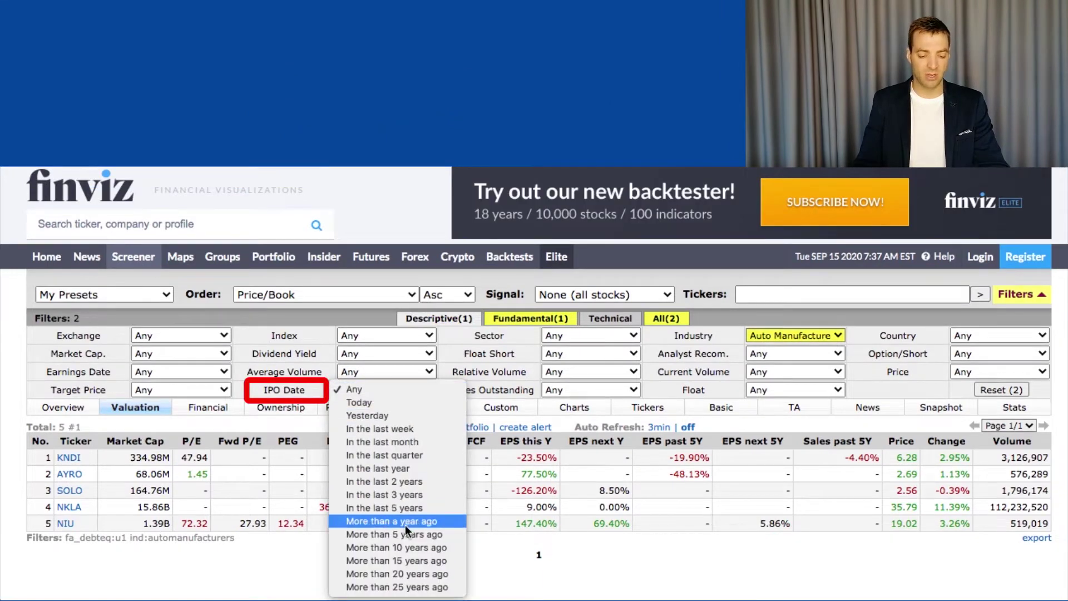
click(398, 548)
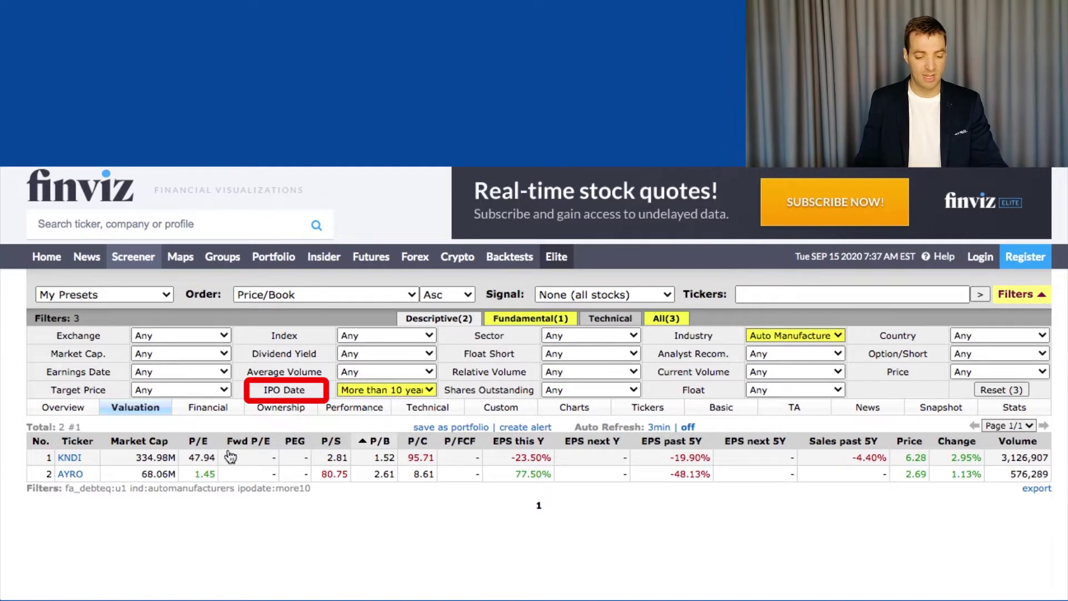
mouse_move(80, 479)
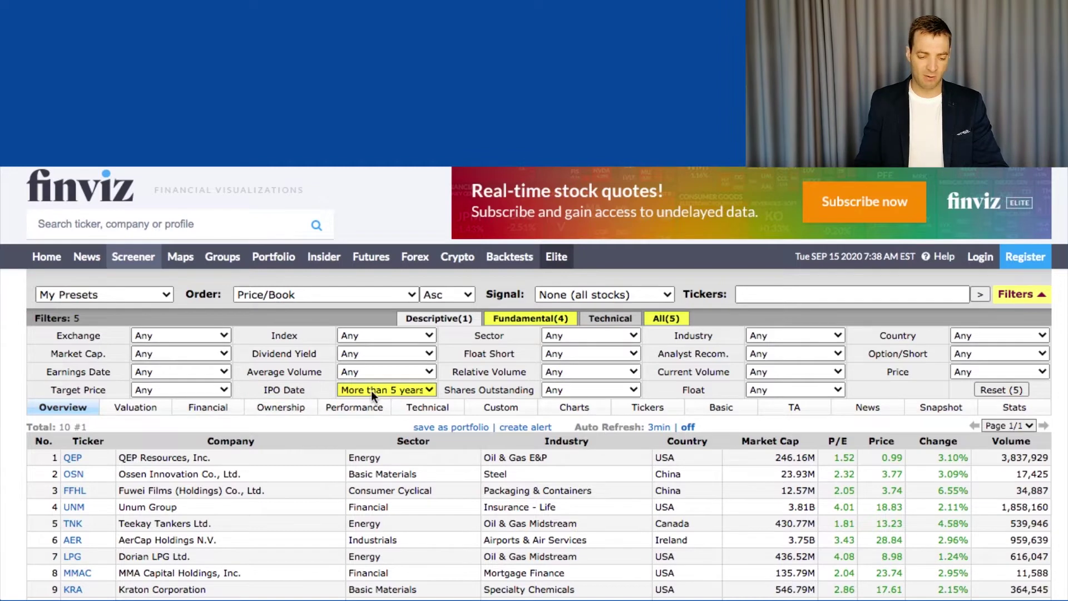
Review the fundamental filters and matching stocks, and open MMAC's quote page to examine its chart and key figures
click(530, 318)
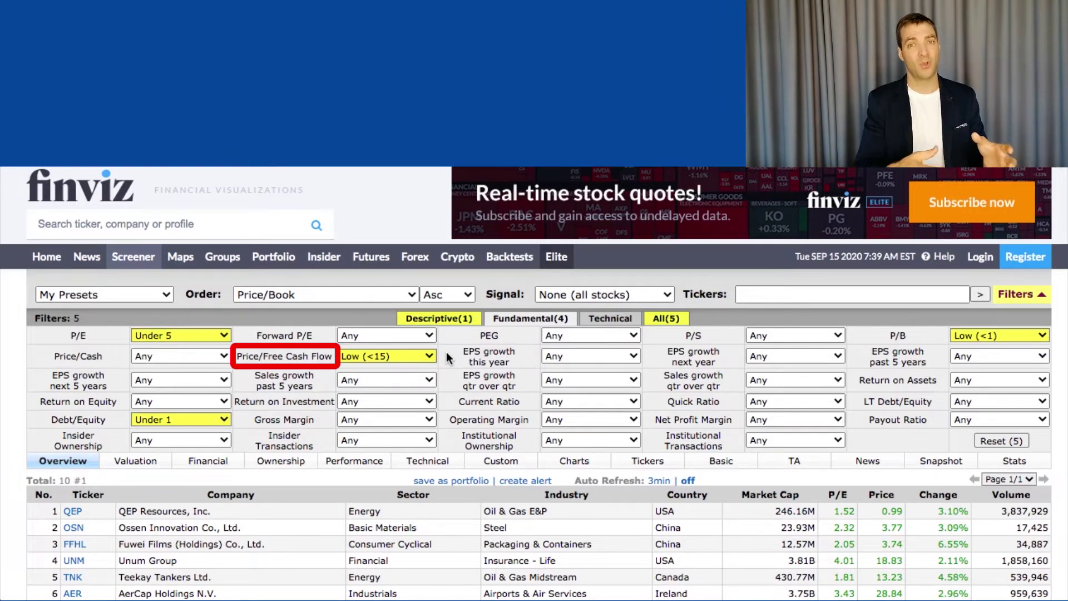
scroll(447, 351, down, 1)
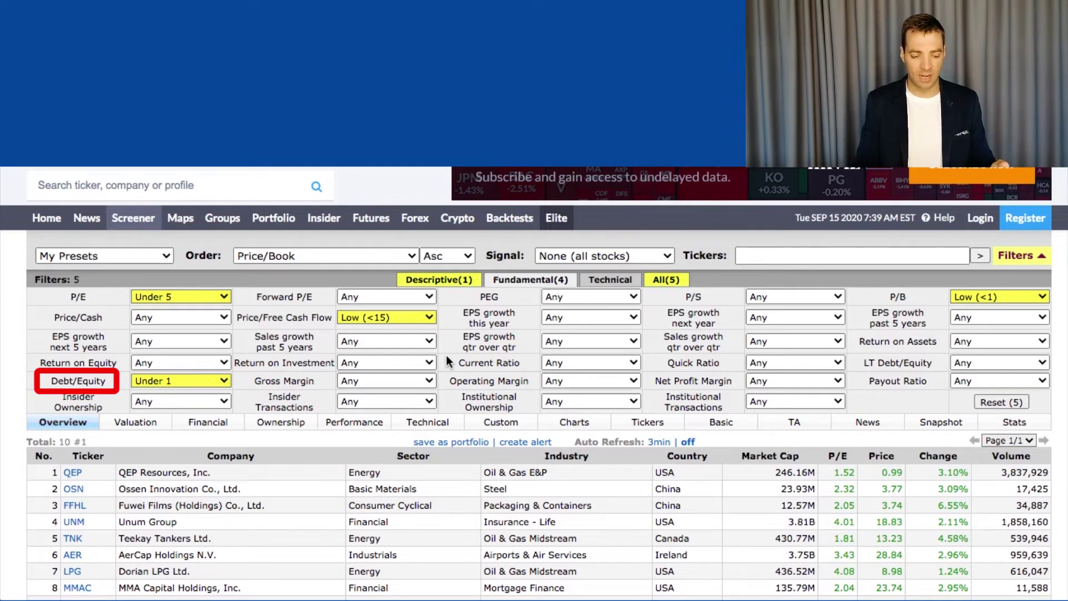
scroll(446, 356, down, 2)
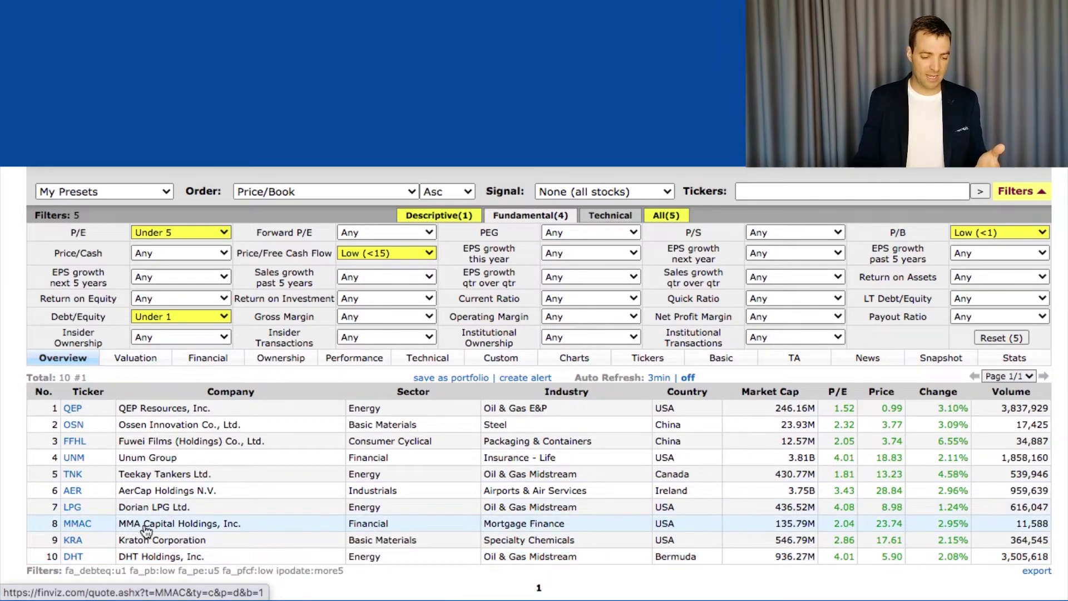
click(89, 526)
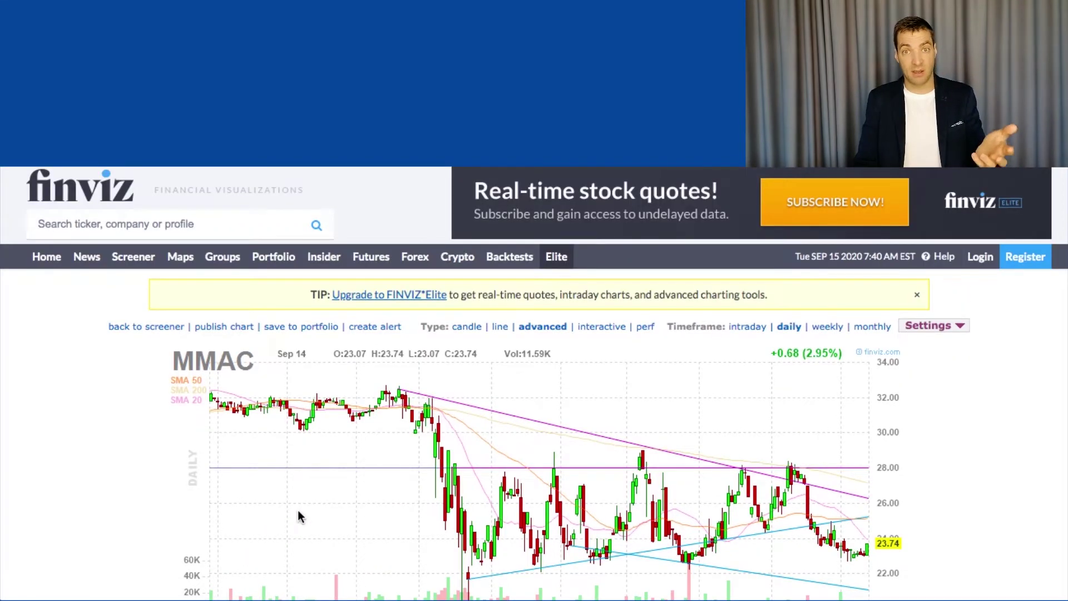
scroll(297, 514, down, 6)
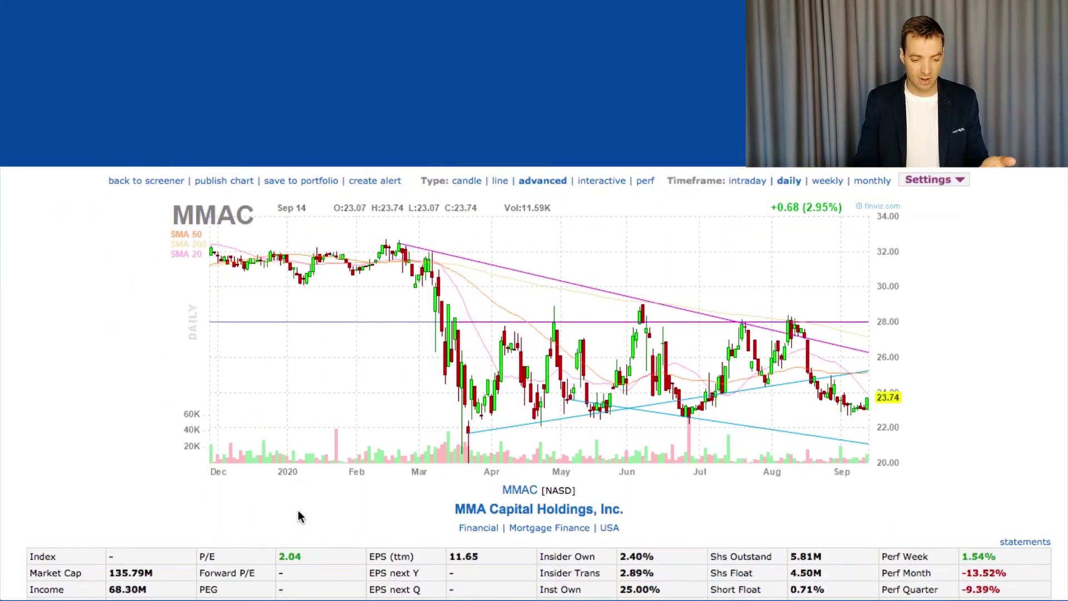
Examine MMAC's financial ratios table, the recent news headlines and the rest of its quote page
scroll(299, 512, down, 1)
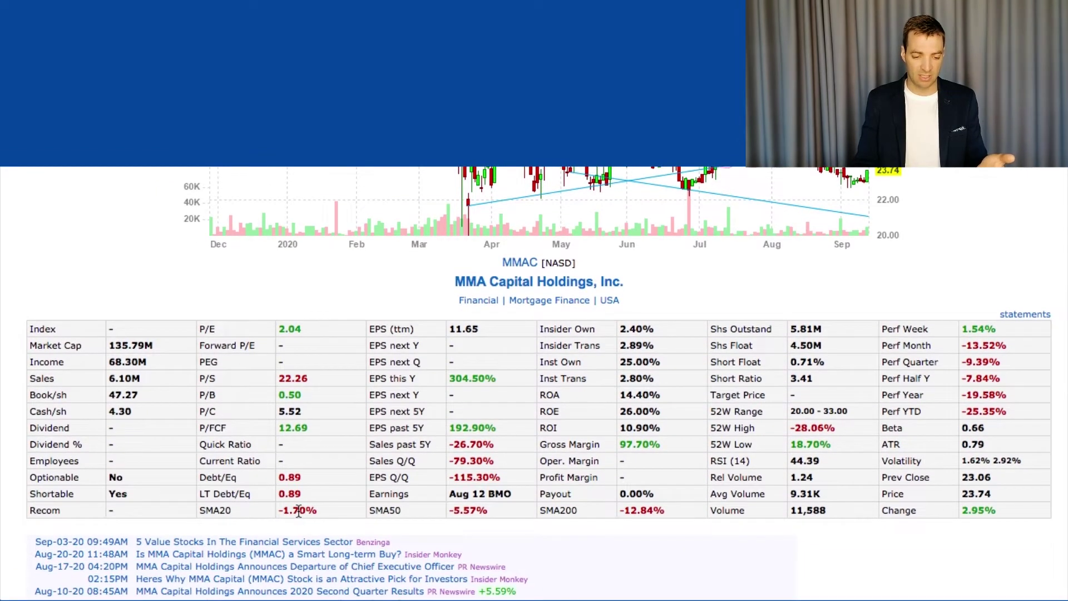
scroll(298, 511, down, 1)
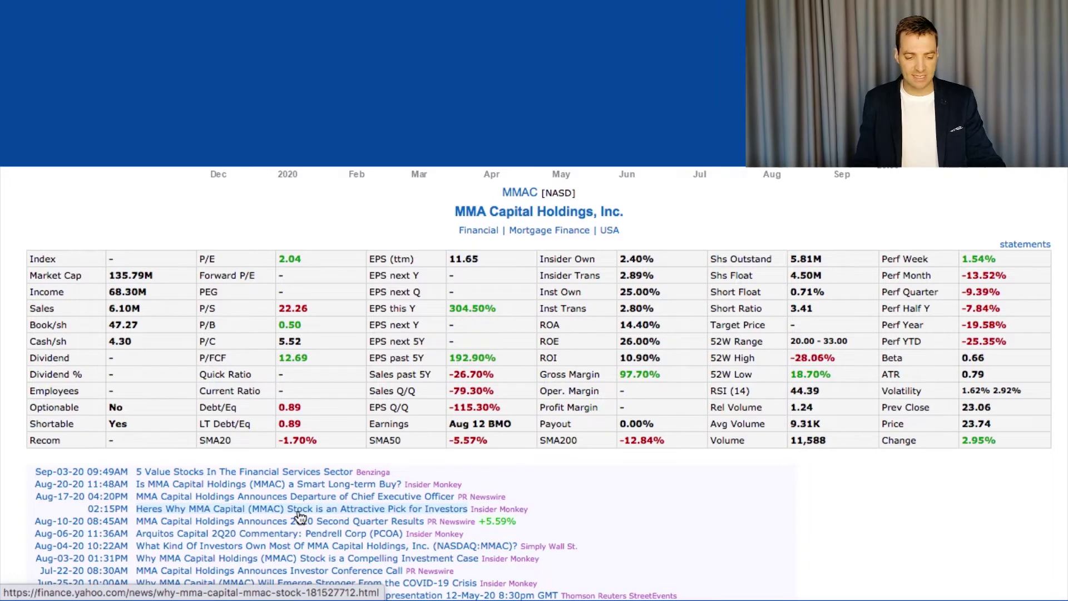
scroll(299, 516, down, 3)
scroll(299, 517, up, 2)
scroll(299, 516, down, 4)
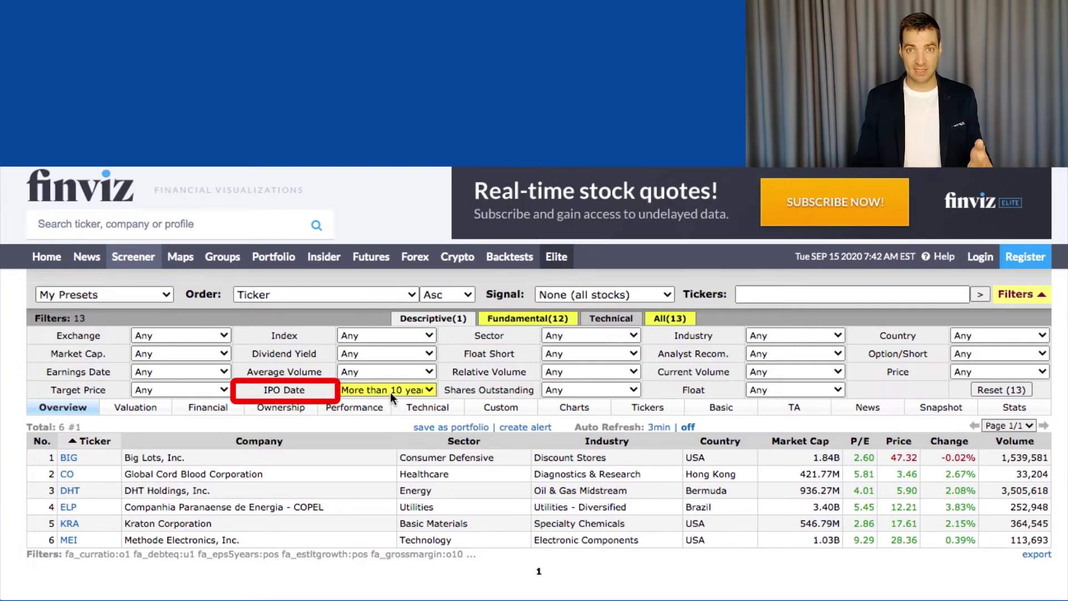
Review the screener's fundamental filters and loosen the P/E filter to Under 20
click(512, 320)
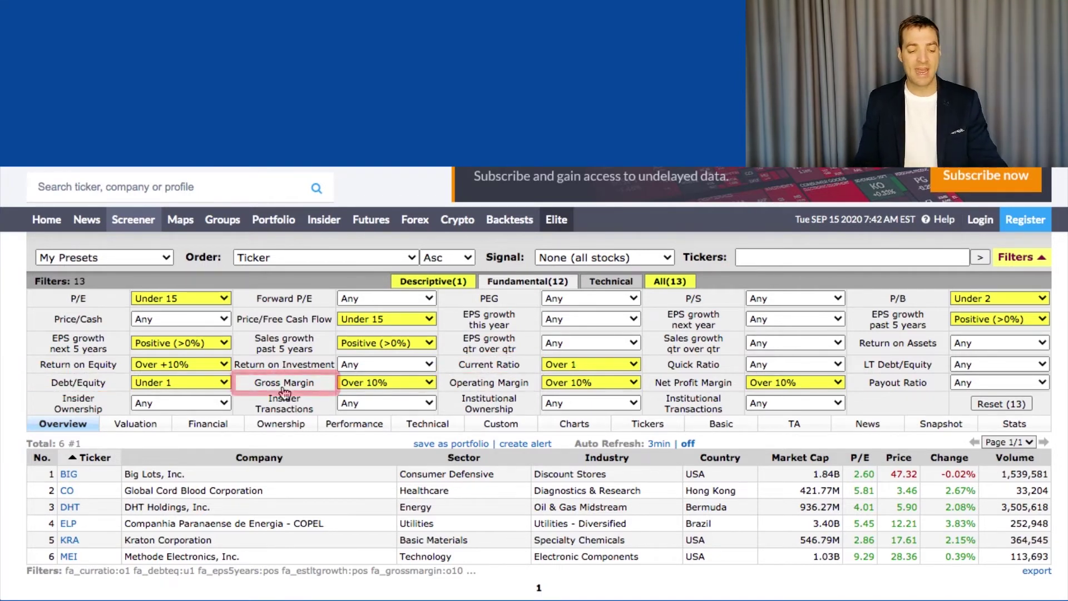
mouse_move(480, 390)
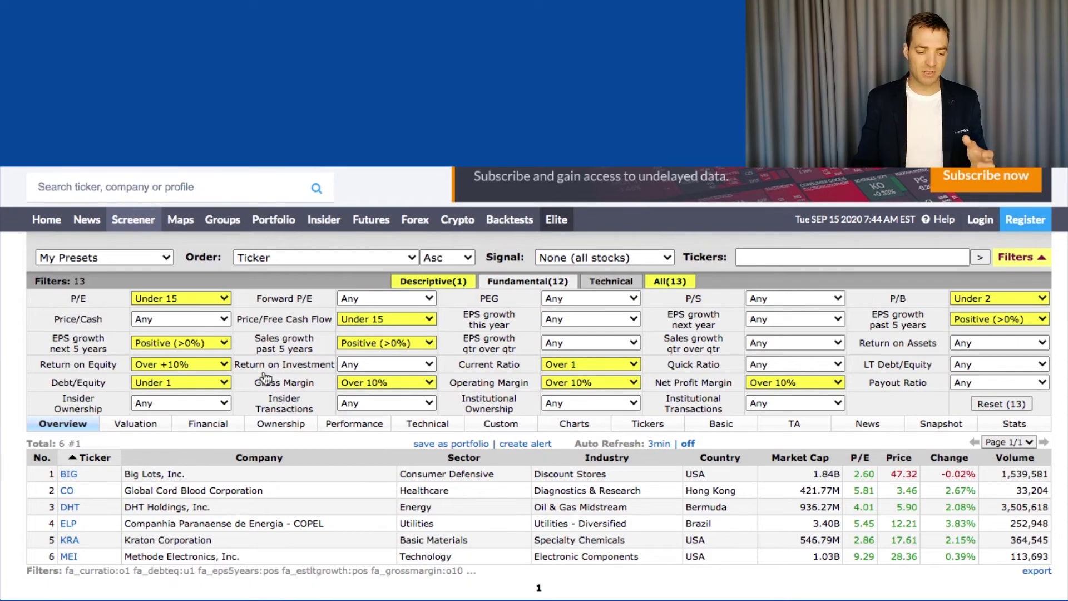
click(209, 298)
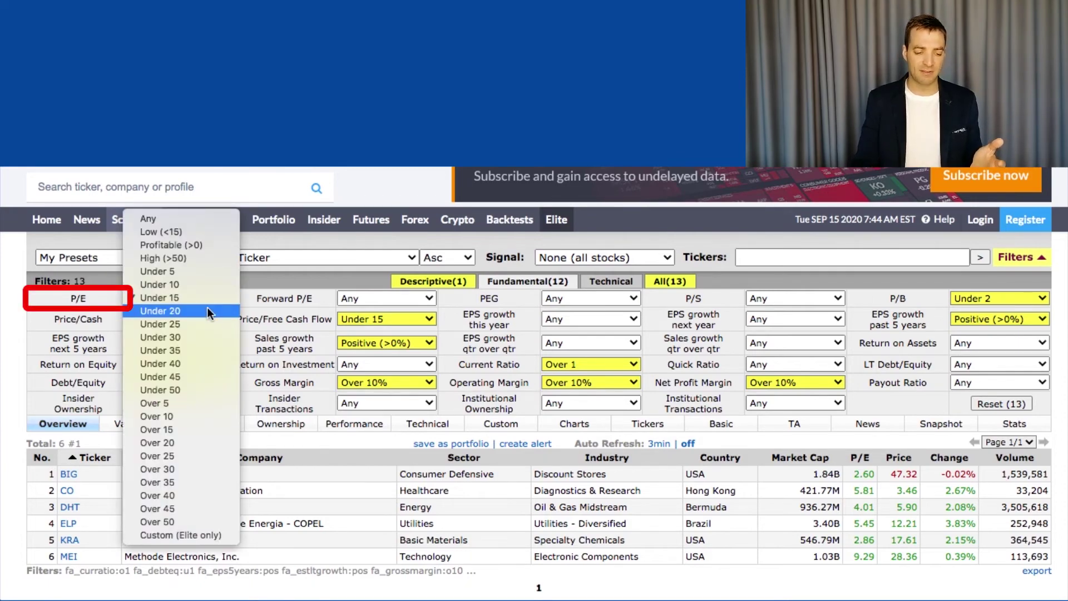
click(208, 309)
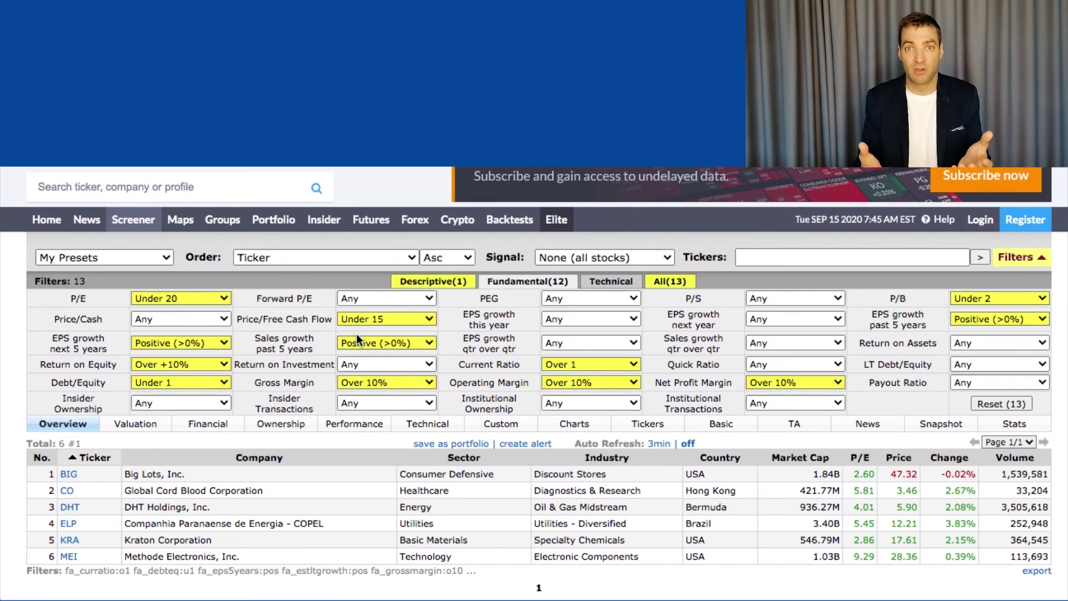
Set the EPS growth past 5 years filter to Any and look through the matching stocks
click(983, 319)
click(819, 349)
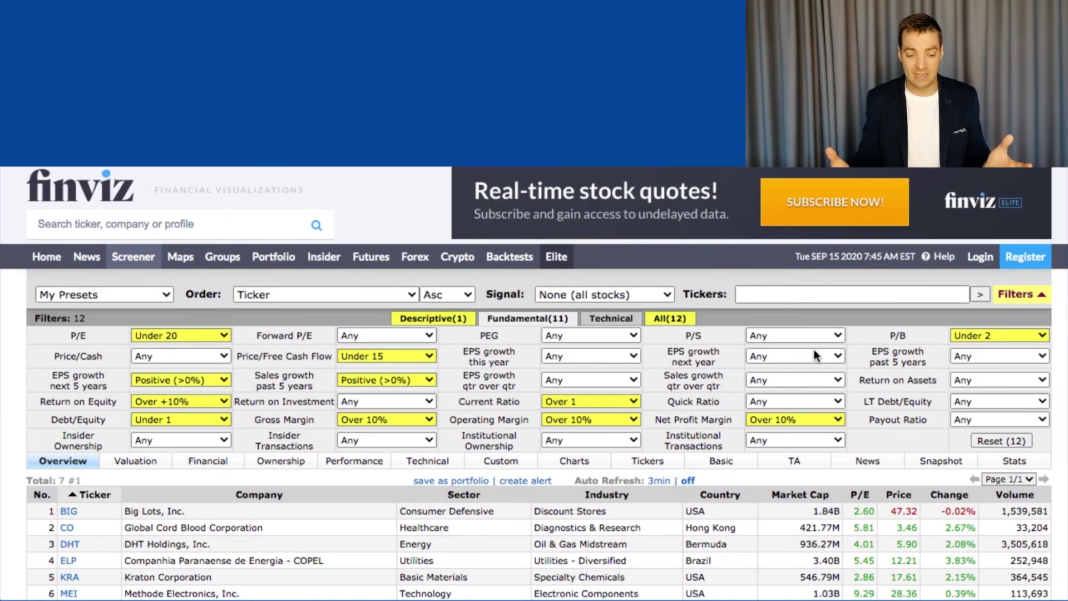
scroll(767, 366, down, 1)
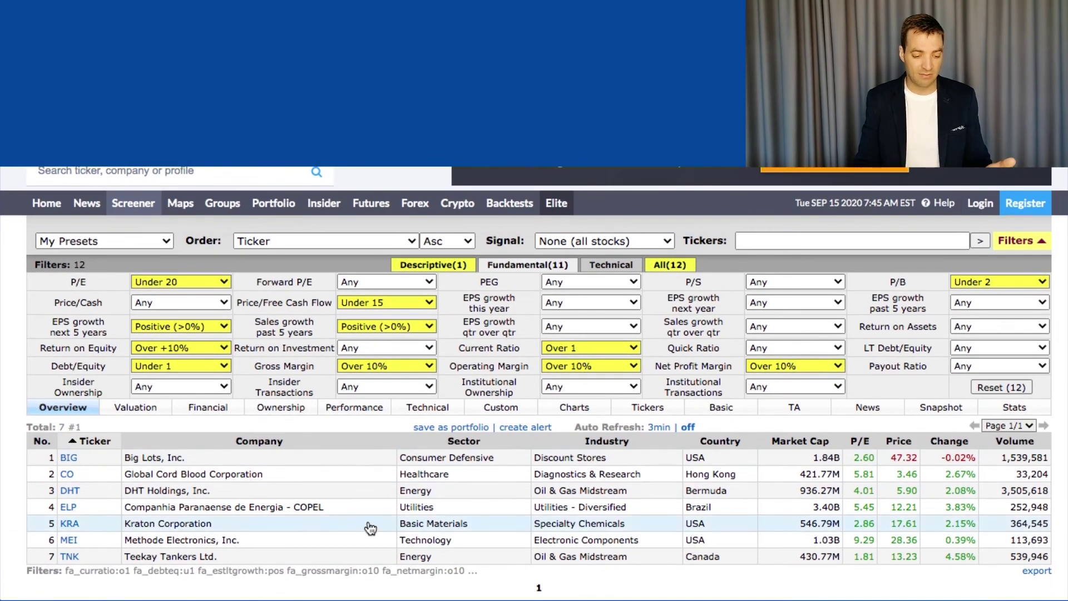